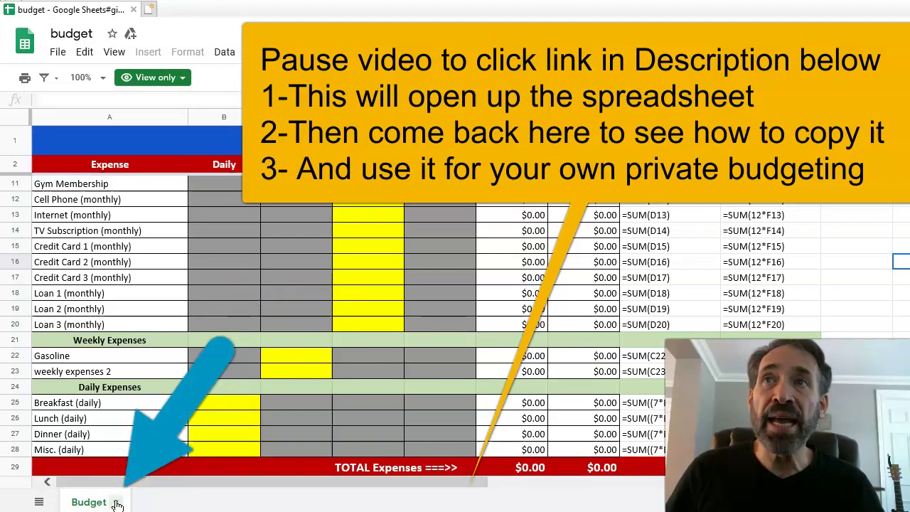
Step: Copy the Budget sheet into a new spreadsheet and open the Untitled copy
left_click(118, 504)
mouse_move(107, 325)
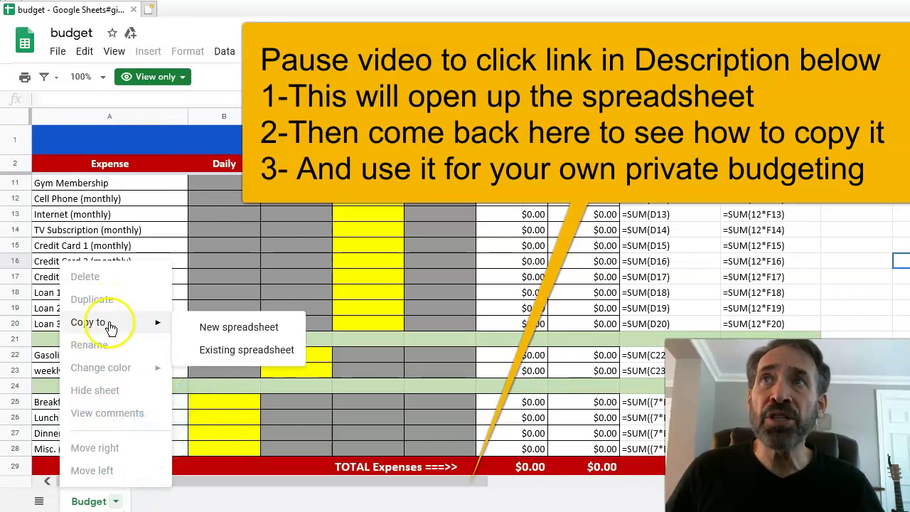
left_click(178, 330)
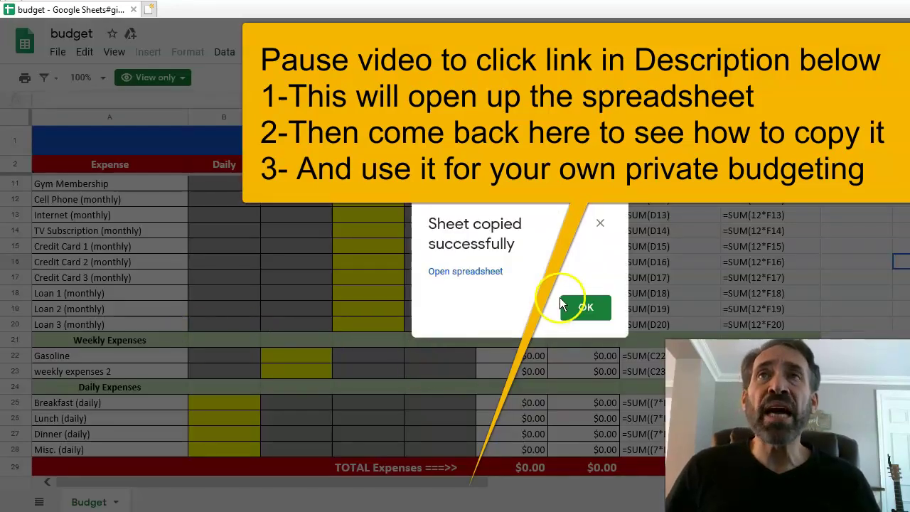
left_click(430, 271)
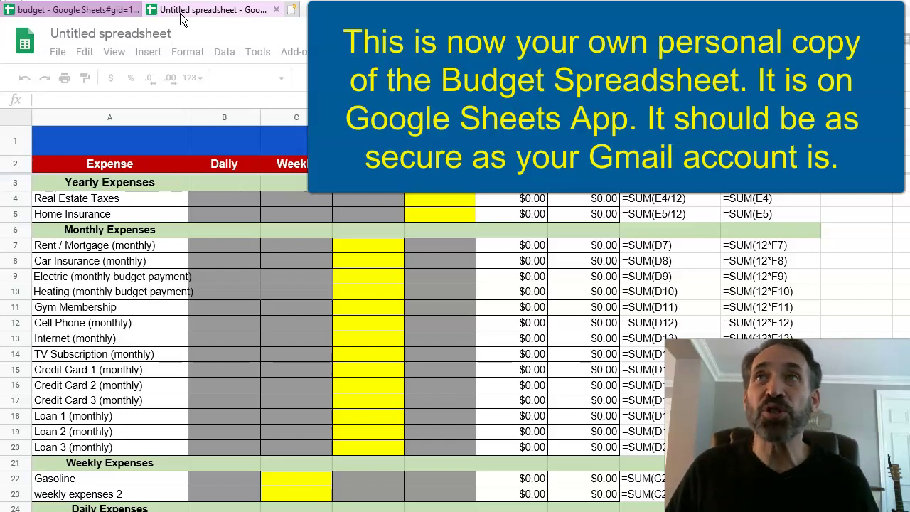
left_click(335, 142)
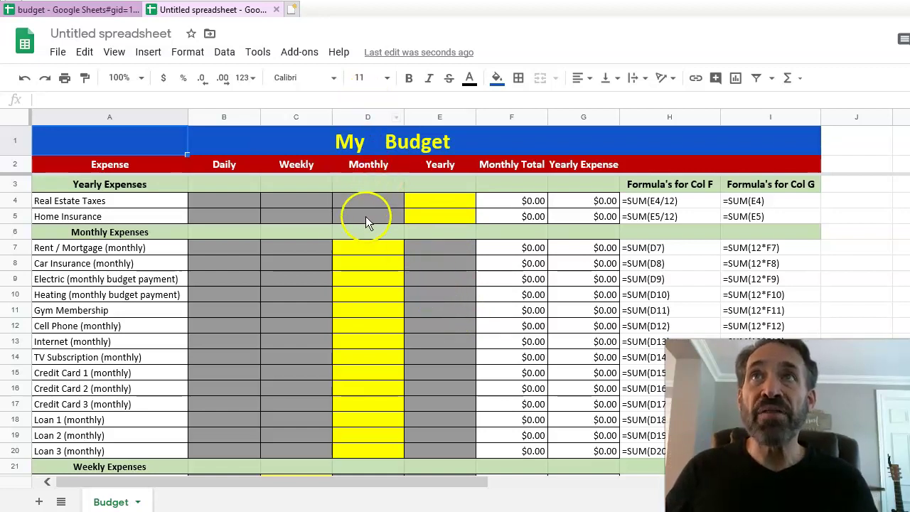
scroll(368, 256, "down", 3)
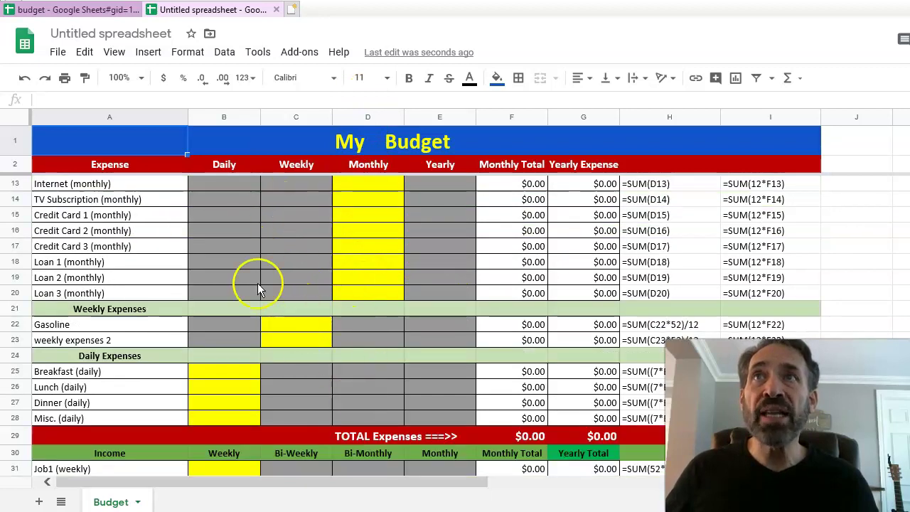
scroll(227, 382, "down", 2)
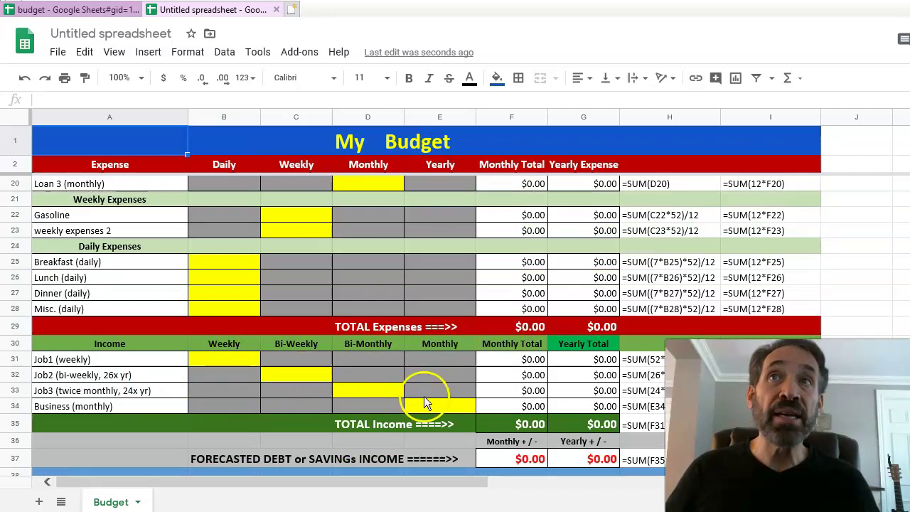
scroll(448, 398, "up", 5)
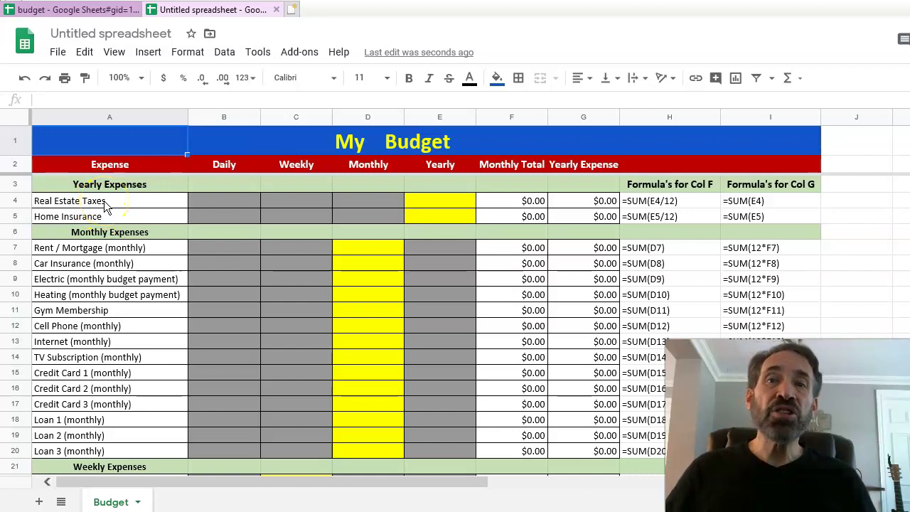
Step: Replace the Real Estate Taxes row label with Car Reg and give it a 150 yearly amount in E4
left_click(104, 200)
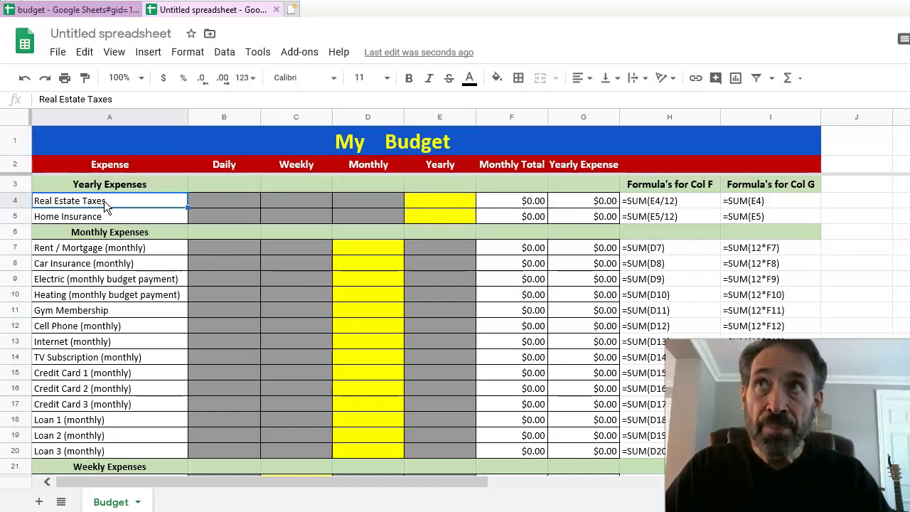
type("Car Reg")
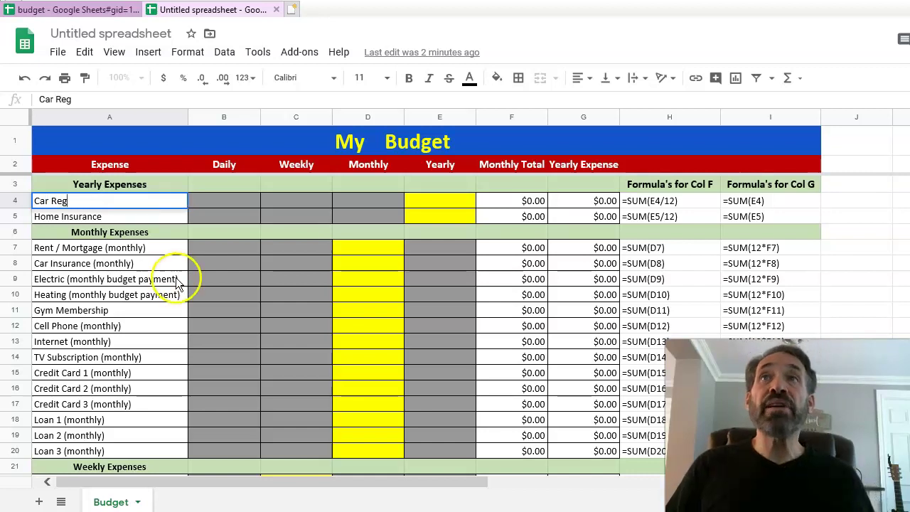
left_click(410, 200)
type("1")
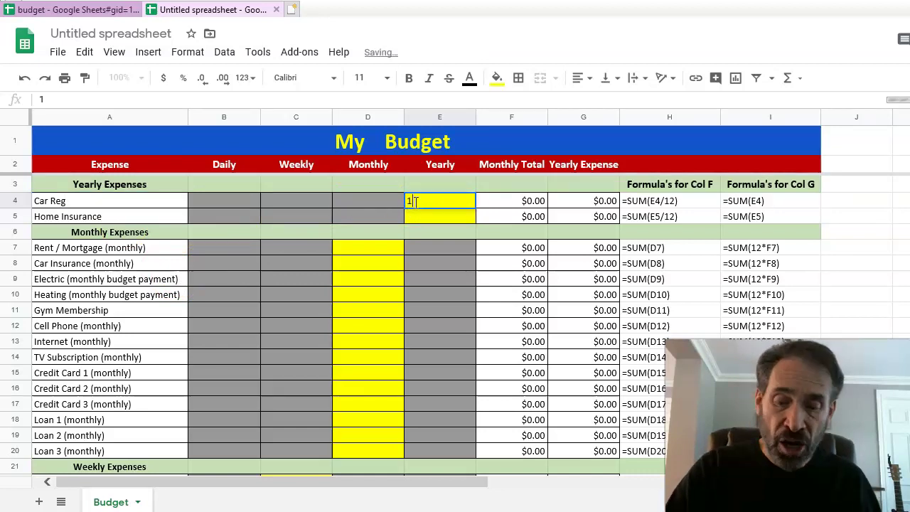
type("50")
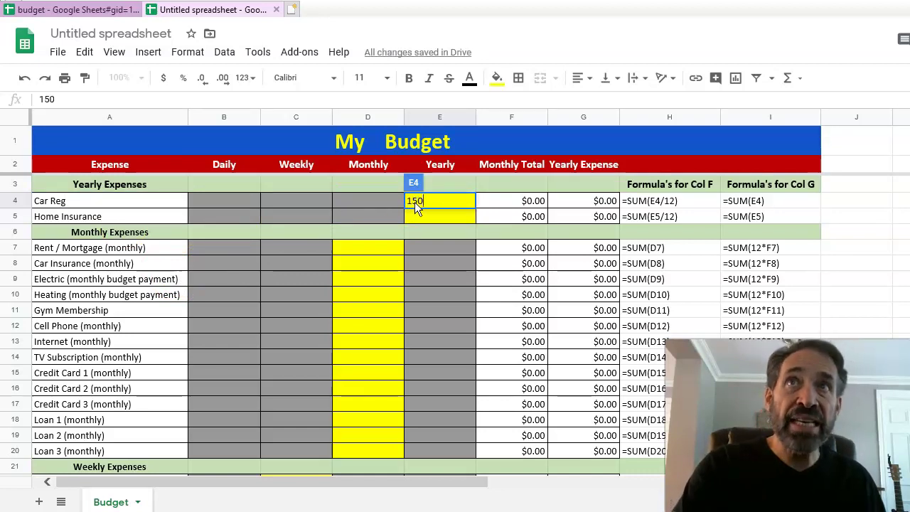
key("Return")
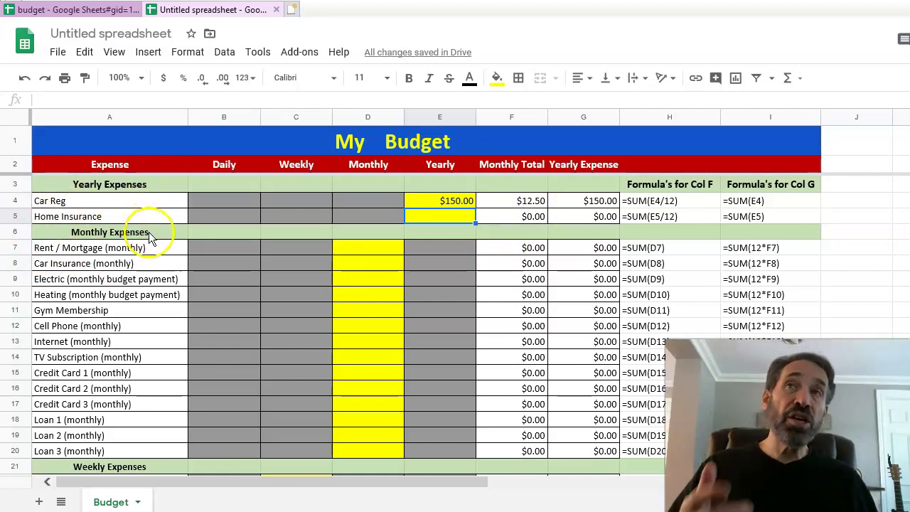
Step: Enter monthly amounts: rent 3400, car insurance 240, electric 110, heating 160
left_click(367, 246)
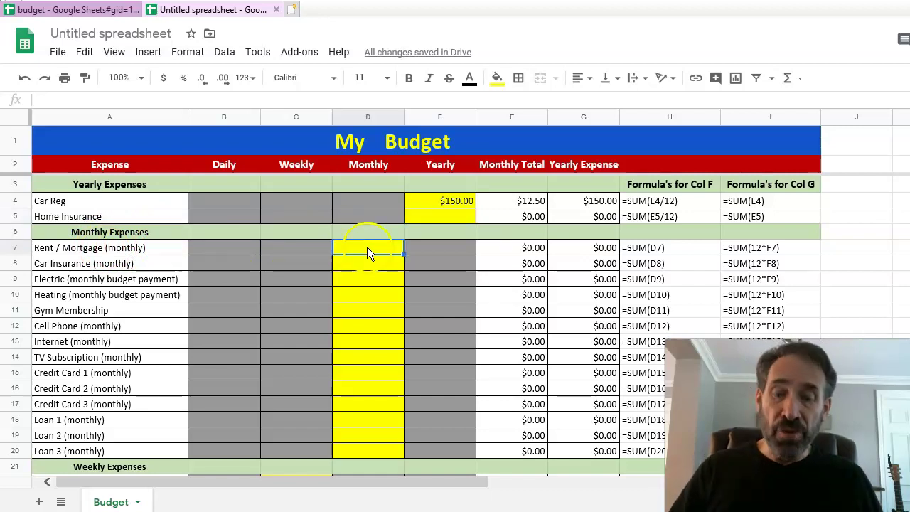
type("3400")
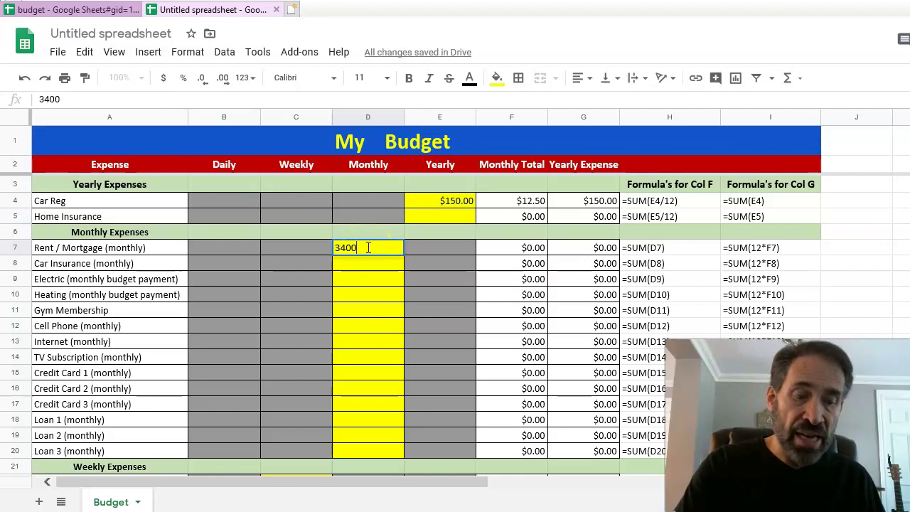
key("Return")
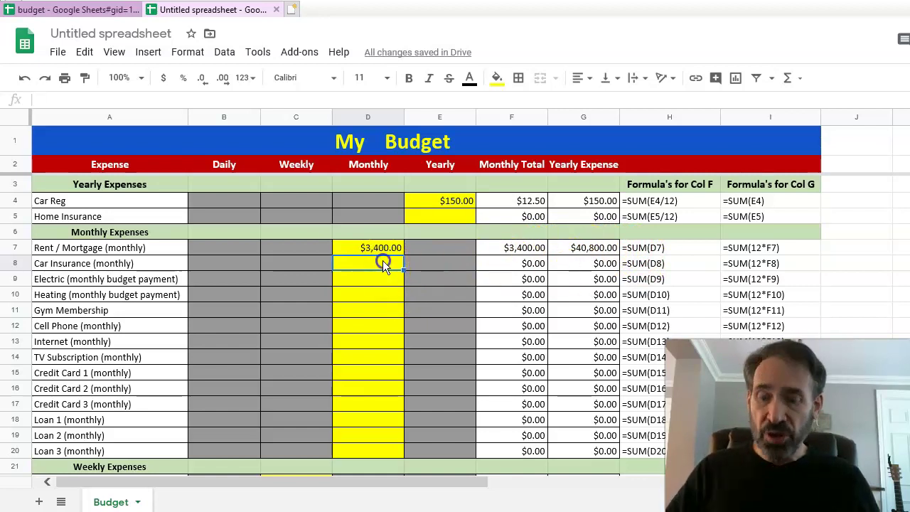
type("240")
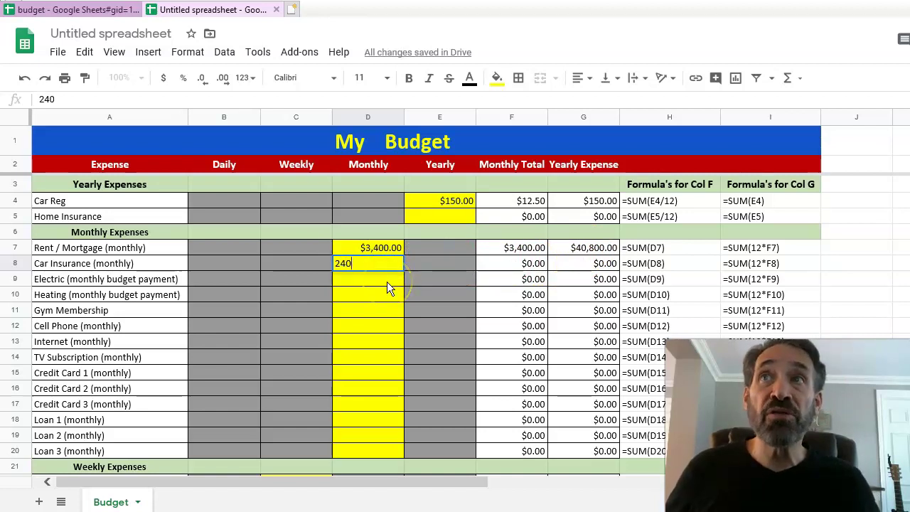
left_click(387, 282)
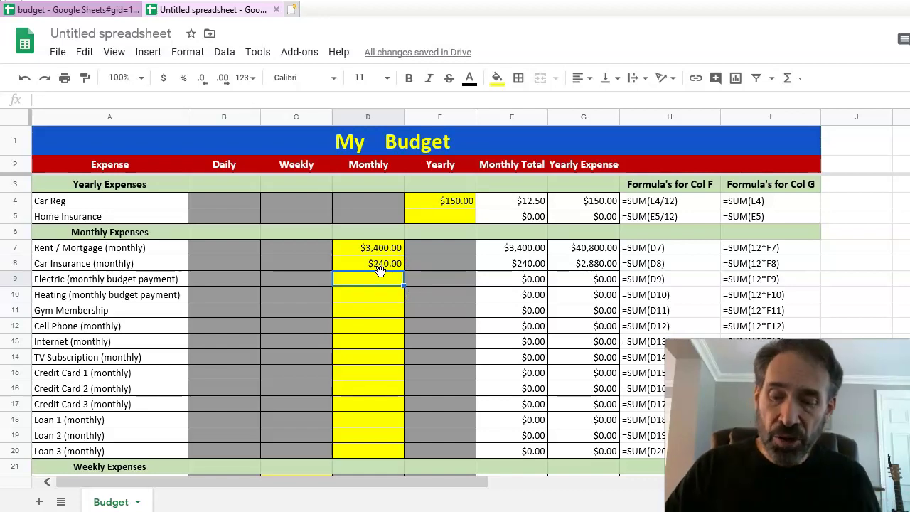
type("11")
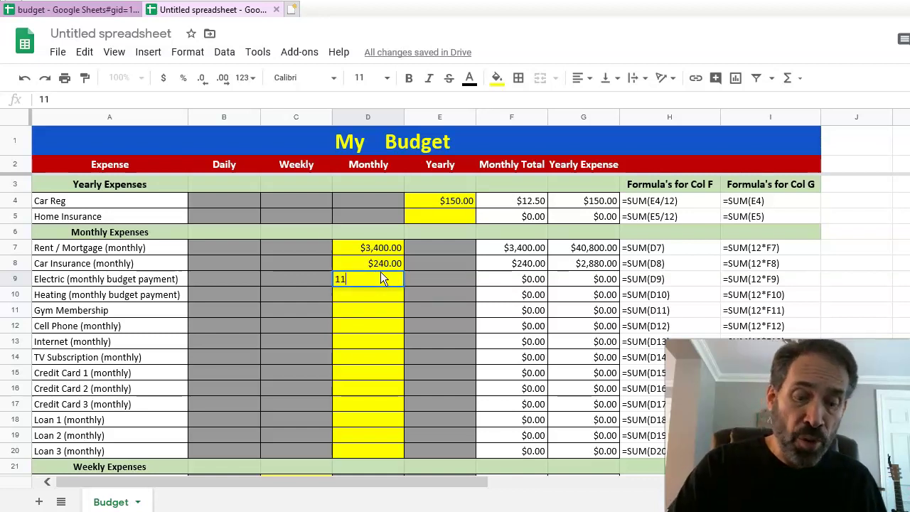
type("0")
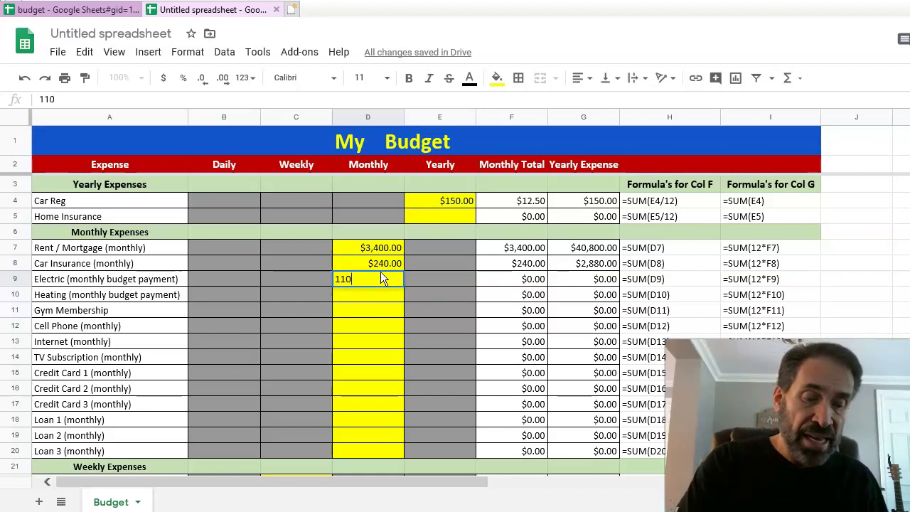
key("Return")
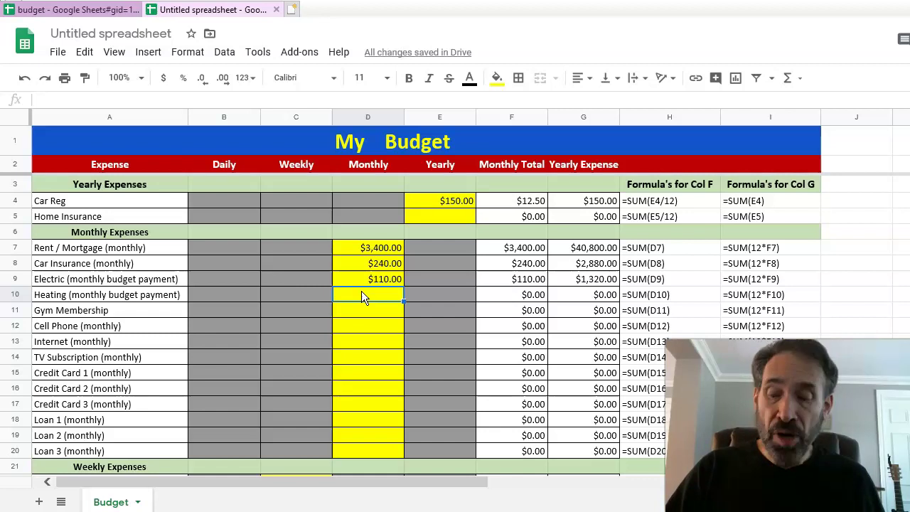
type("160")
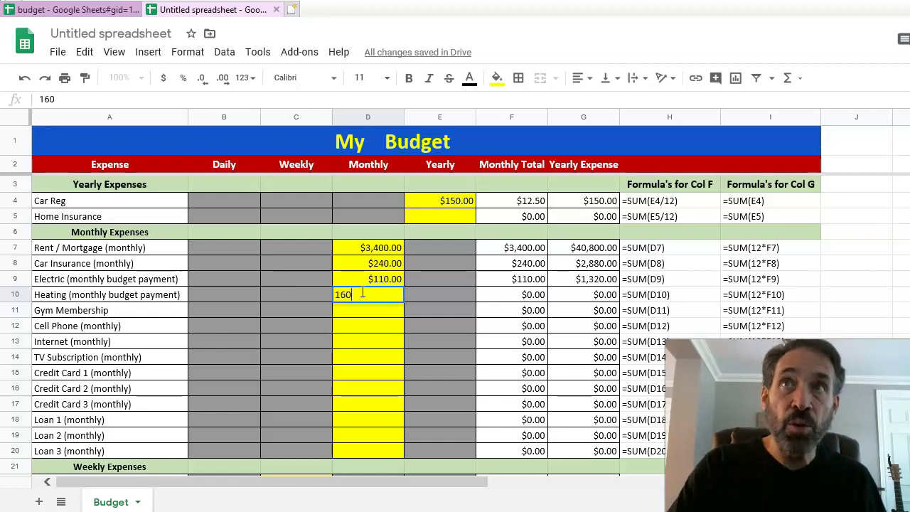
left_click(365, 314)
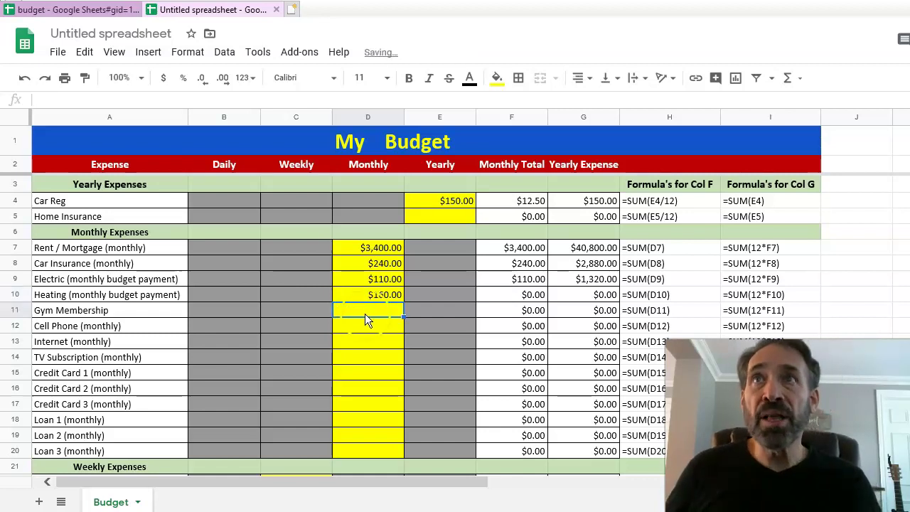
Step: Enter monthly amounts: Cell Phone 170, Internet 150, Credit Card 1 110, Credit Card 2 150
type("30")
left_click(383, 323)
type("170")
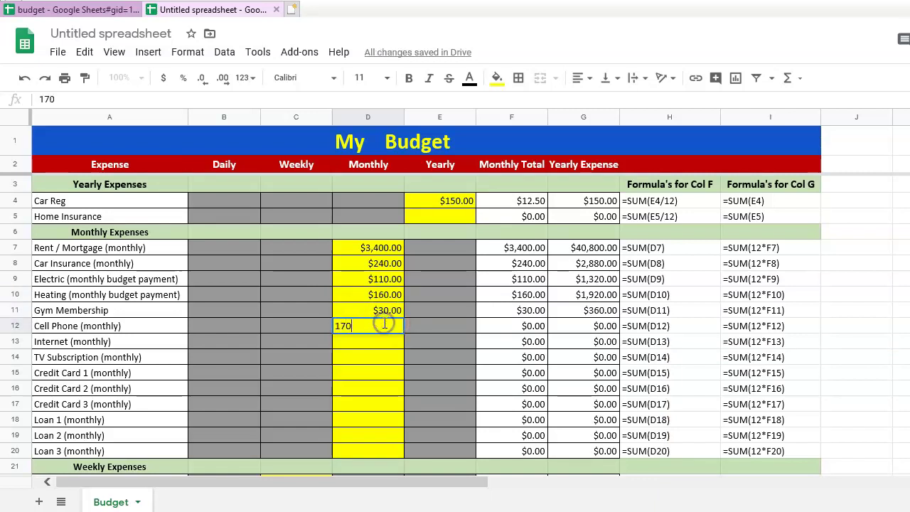
key("Return")
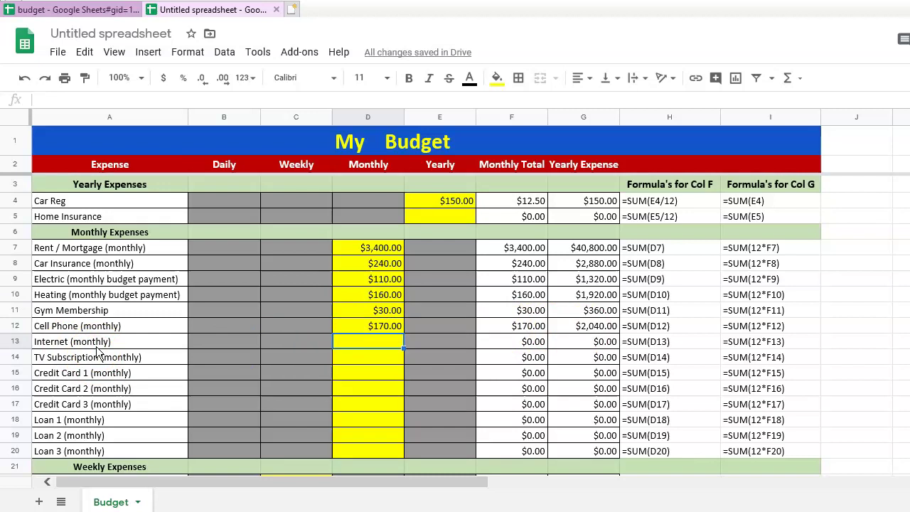
left_click(346, 342)
type("150")
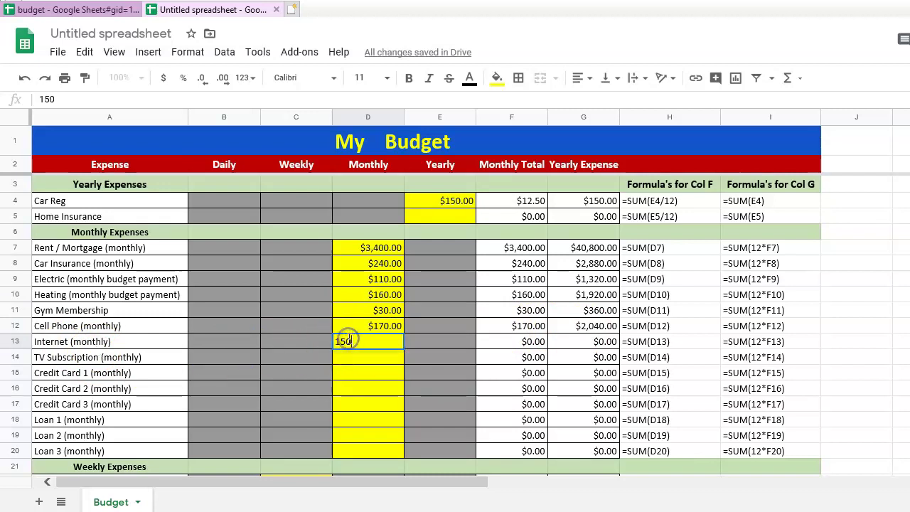
key("Return")
left_click(385, 374)
type("110")
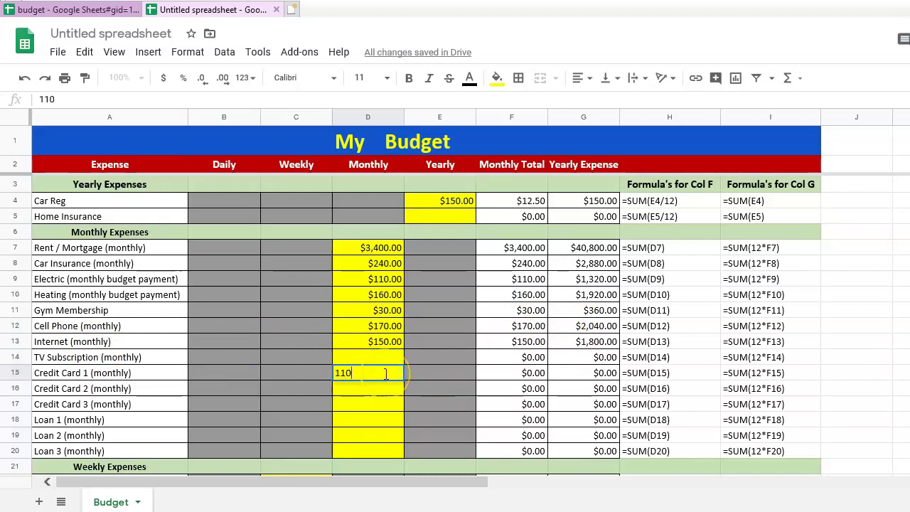
key("Return")
type("150")
key("Return")
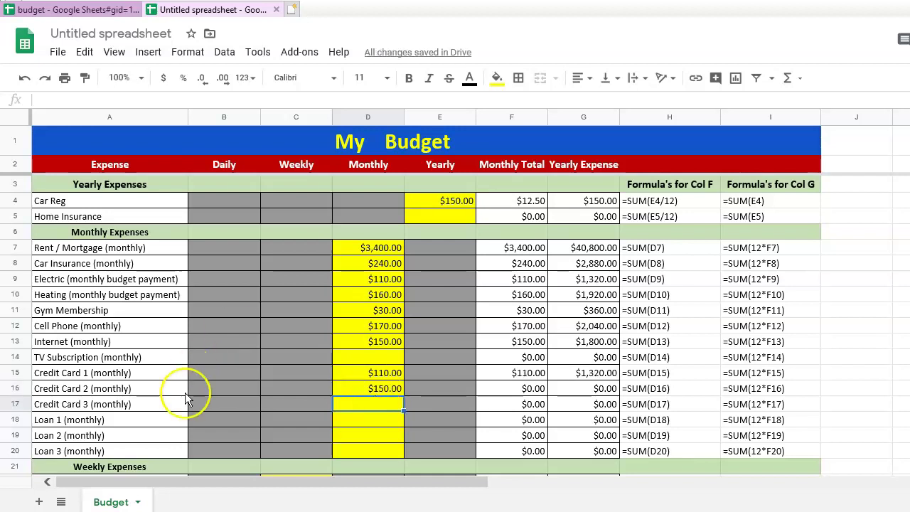
Step: Rename Loan 1 to car loan (170) and Loan 2 to car lease (260); set Loan 3 to 200
left_click(146, 421)
type("car loan")
left_click(334, 421)
type("170")
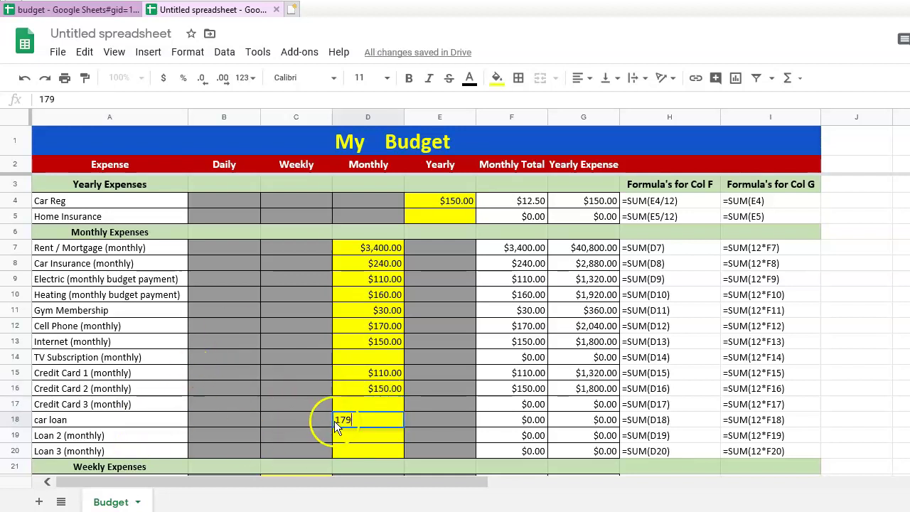
key("Return")
left_click(156, 436)
type("car lease")
left_click(358, 435)
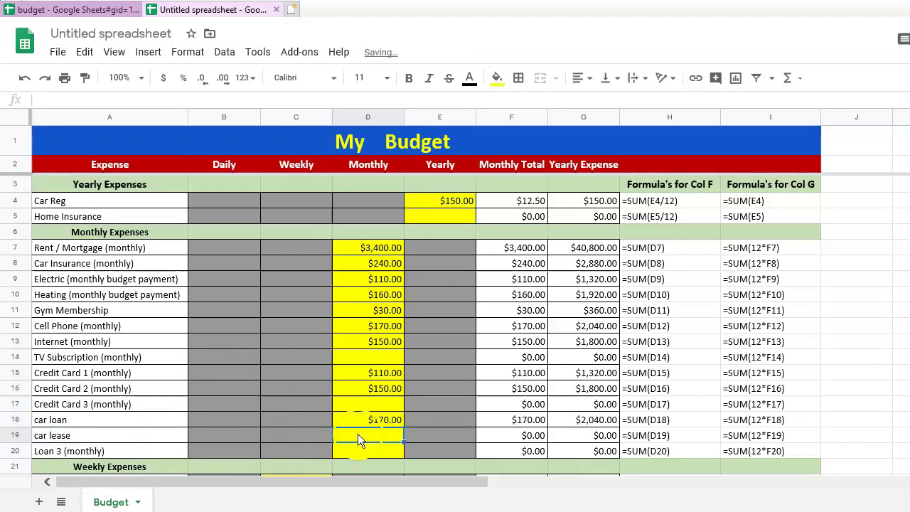
type("260")
key("Return")
scroll(358, 434, "down", 2)
type("200")
key("Return")
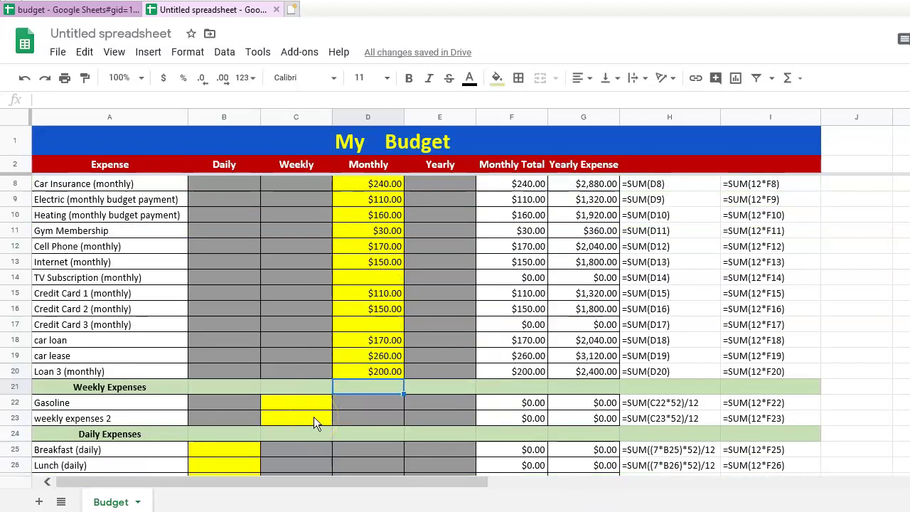
Step: Enter 30 as the Gasoline weekly amount in C22, giving $130.00 monthly
left_click(312, 405)
type("30")
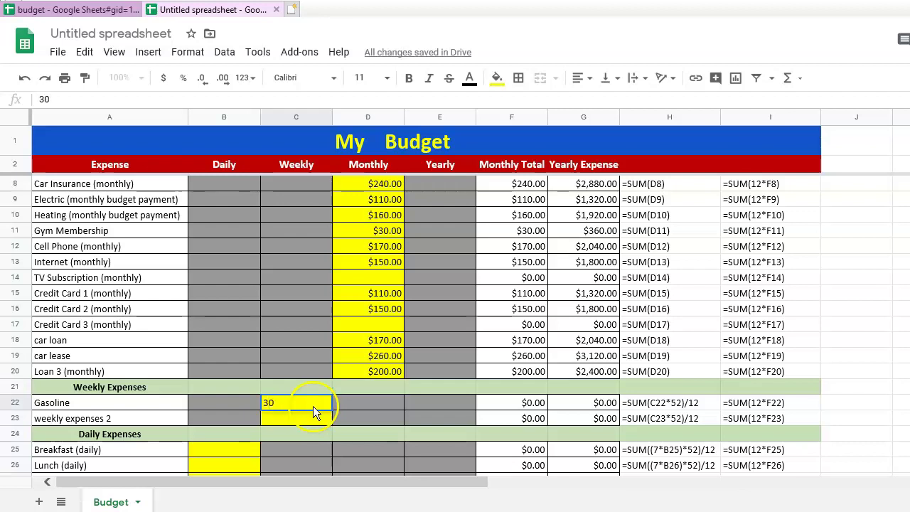
key("Return")
scroll(294, 405, "down", 1)
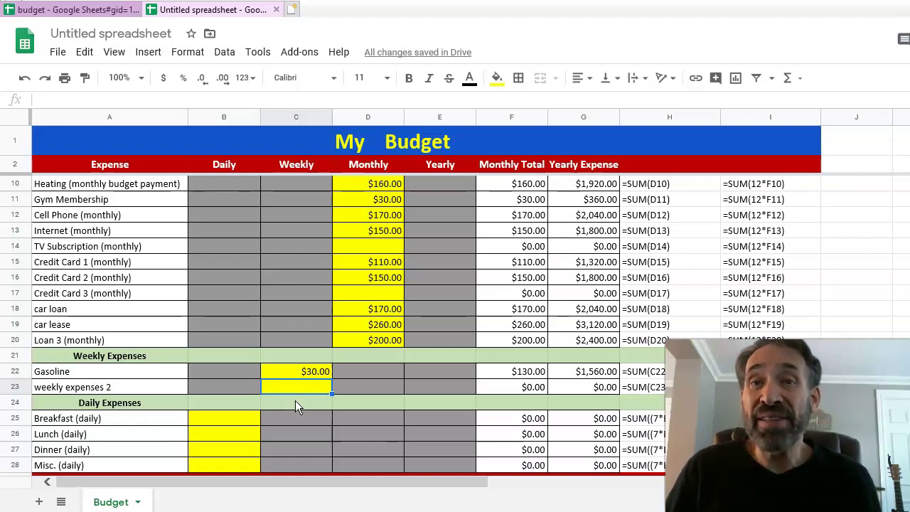
left_click(310, 394)
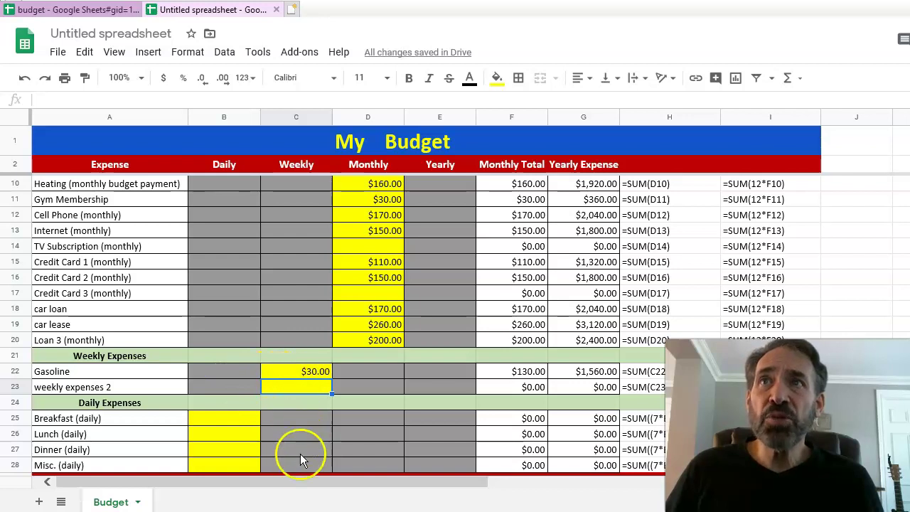
left_click(220, 466)
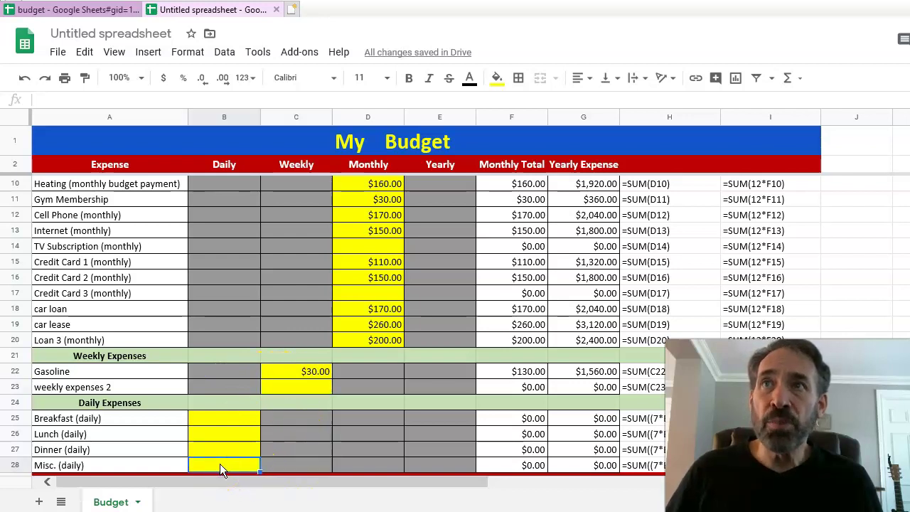
Step: Enter daily amounts: Misc. 30, Breakfast 5, Lunch 9 and Dinner 14
type("3")
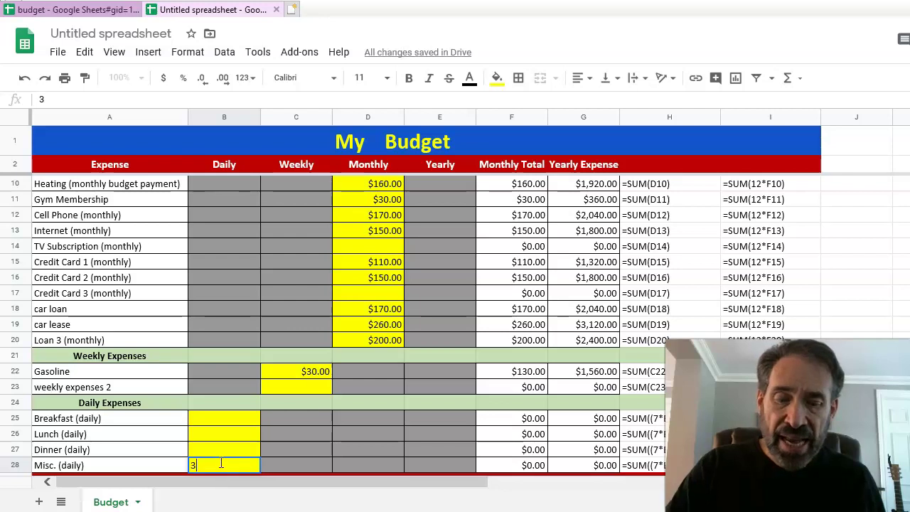
type("0")
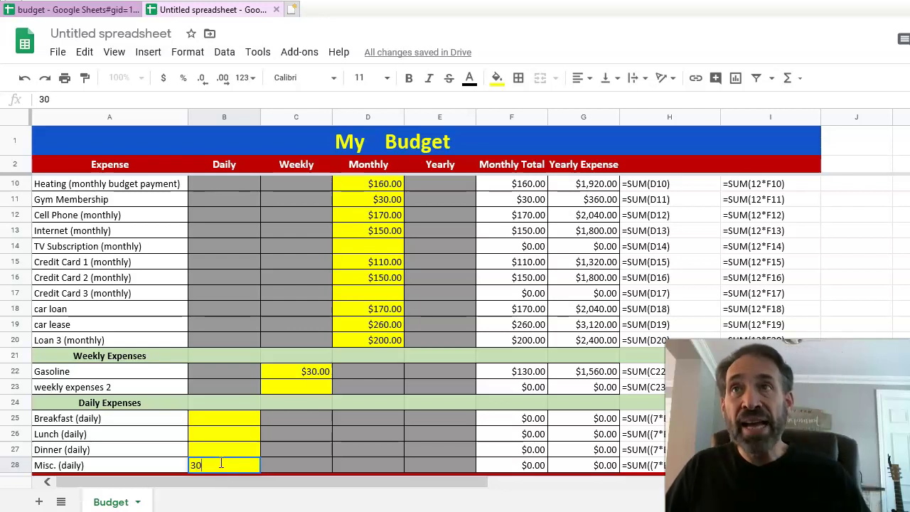
key("Return")
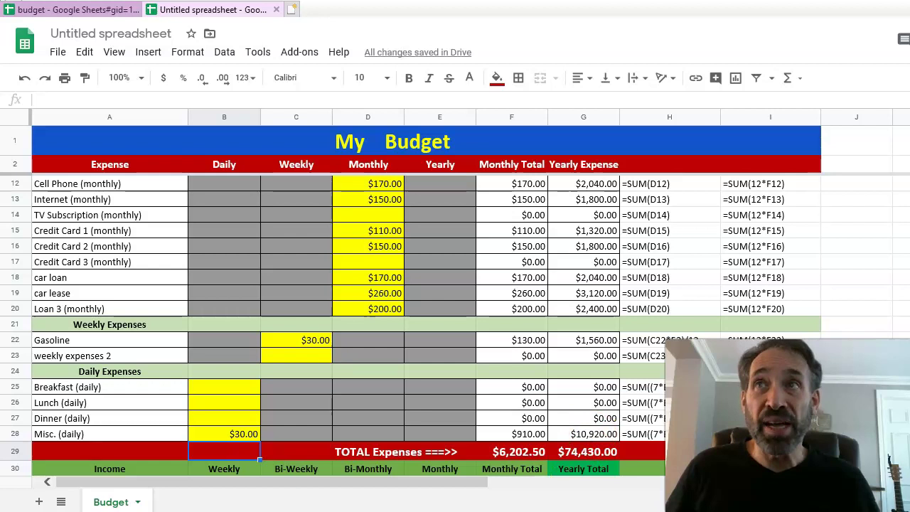
left_click(207, 389)
type("5")
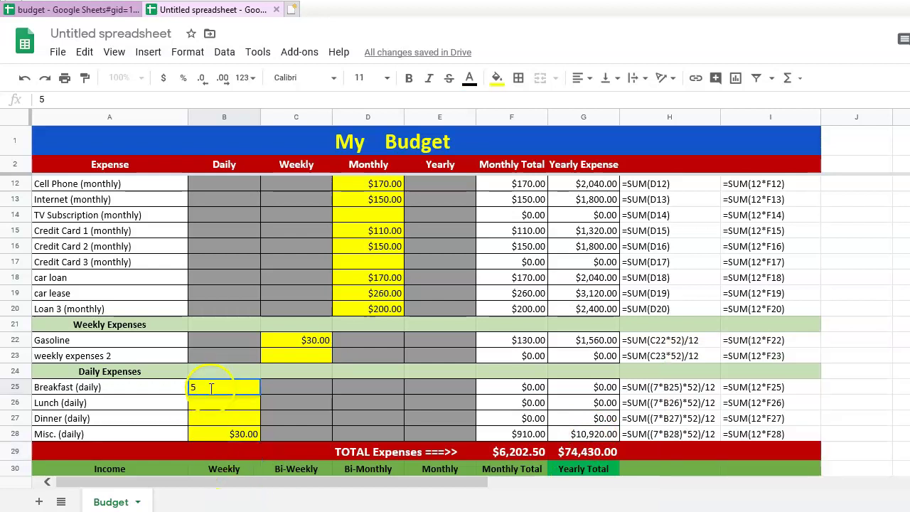
left_click(214, 398)
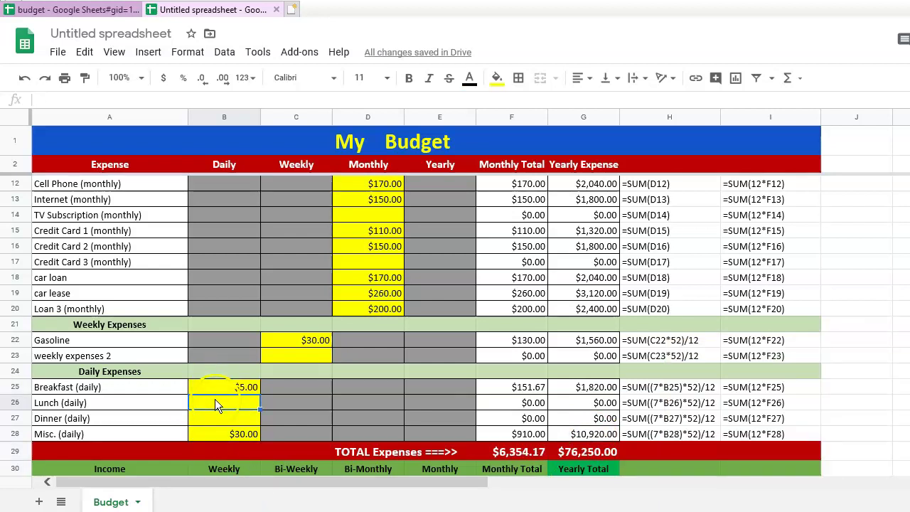
type("9")
left_click(229, 415)
type("14")
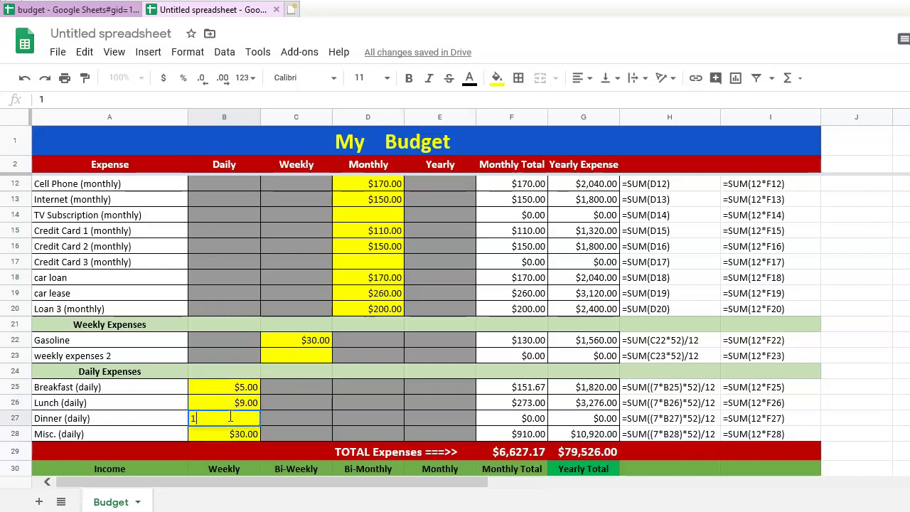
left_click(229, 439)
scroll(472, 422, "down", 1)
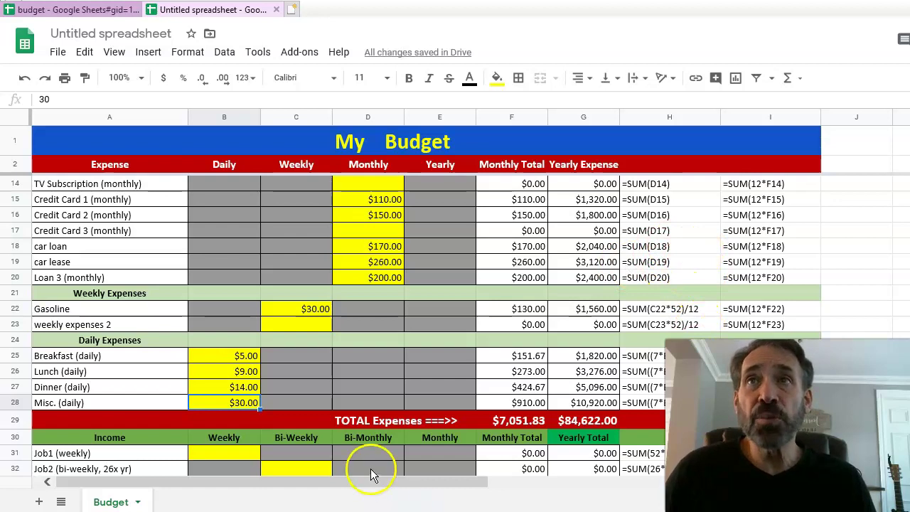
scroll(372, 470, "down", 3)
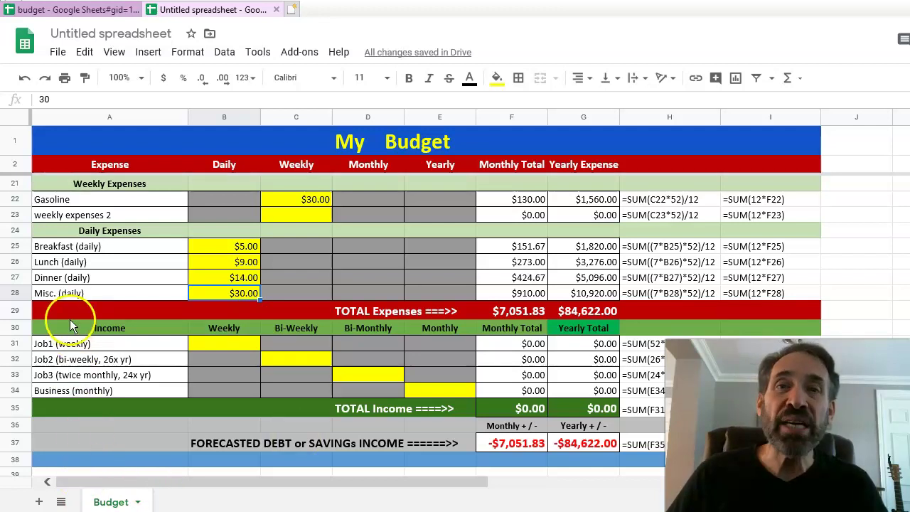
Step: Enter 1250 as Job1's weekly income in B31
left_click(213, 345)
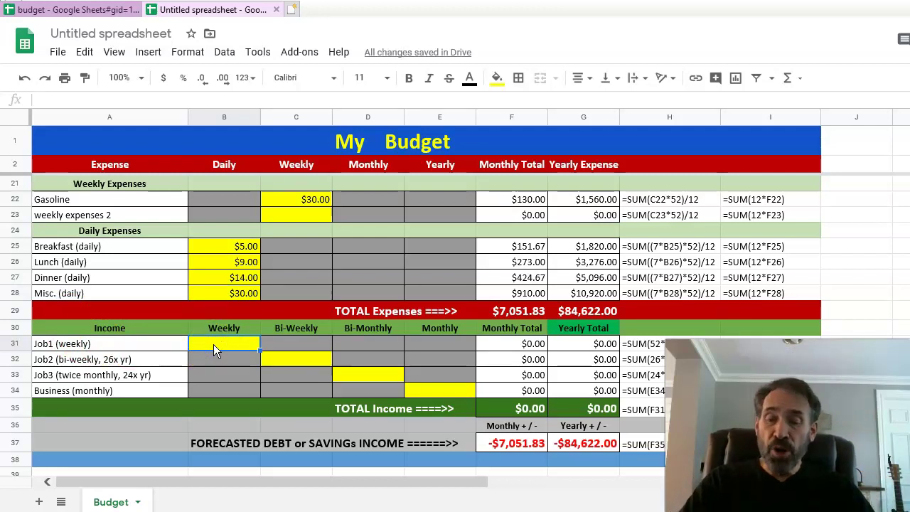
type("1250")
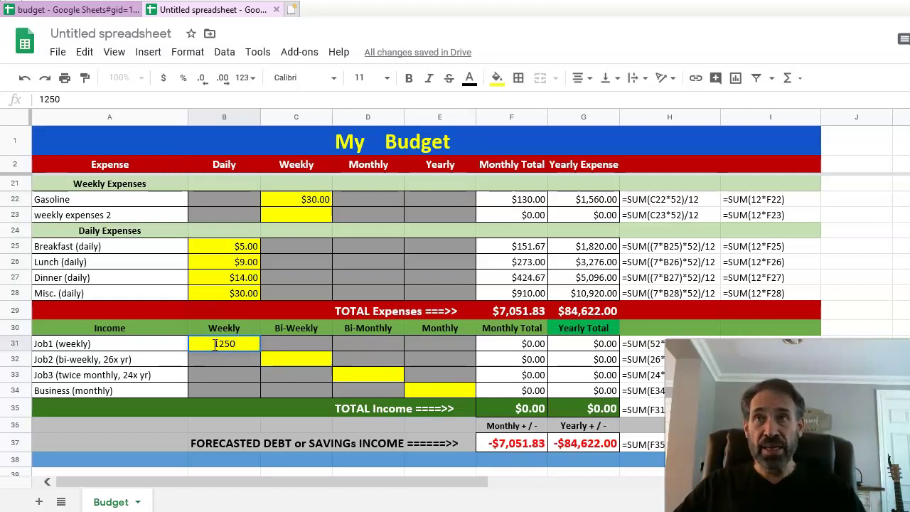
key("Return")
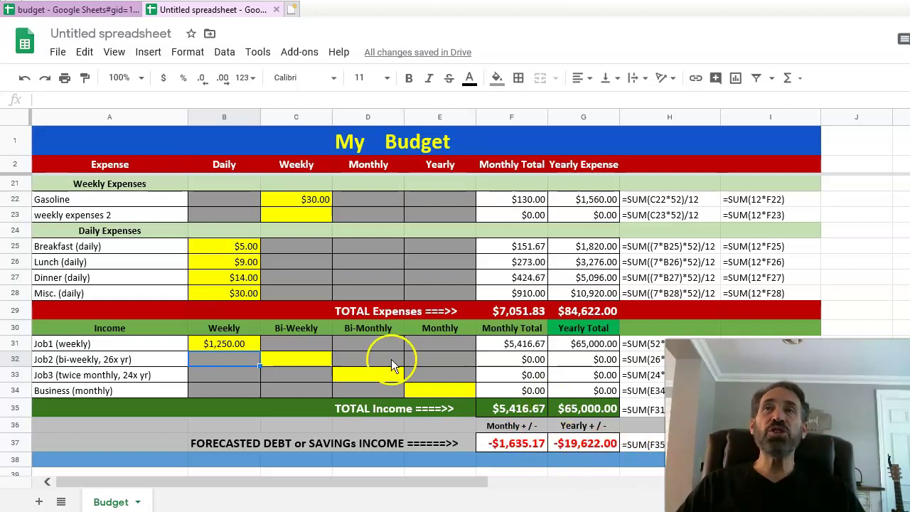
Step: Change the Misc. daily amount in B28 from 30 to 10
scroll(392, 365, "up", 5)
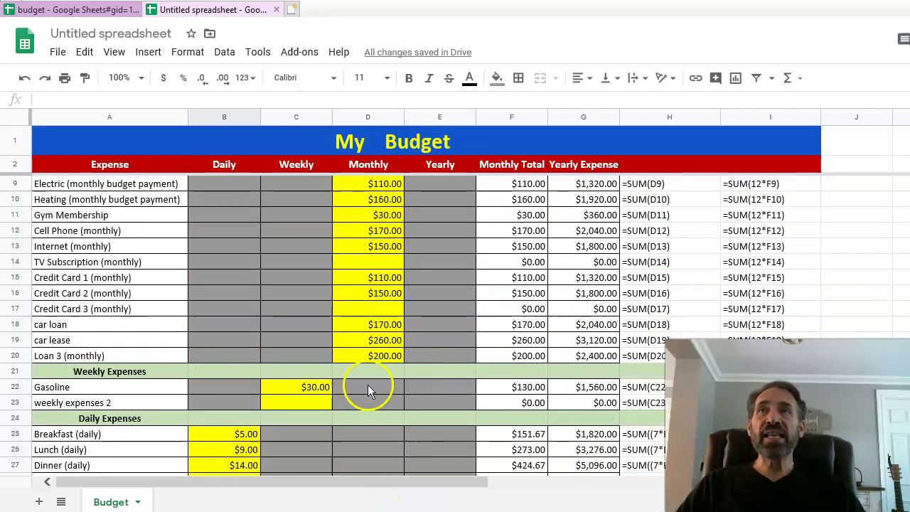
scroll(306, 443, "down", 1)
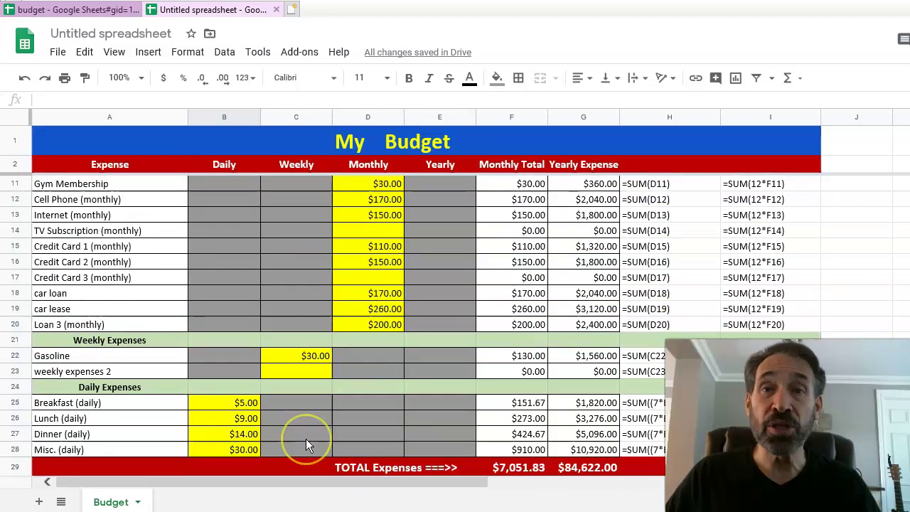
scroll(306, 438, "down", 1)
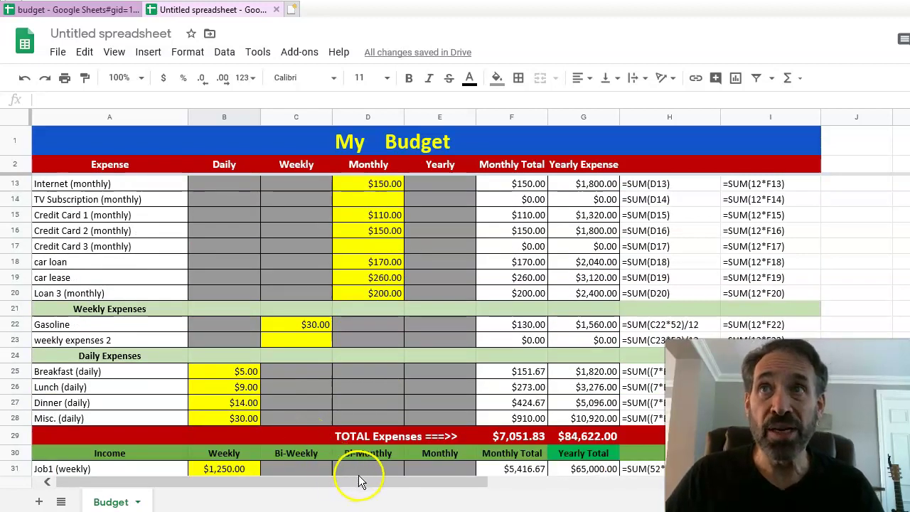
left_click(232, 417)
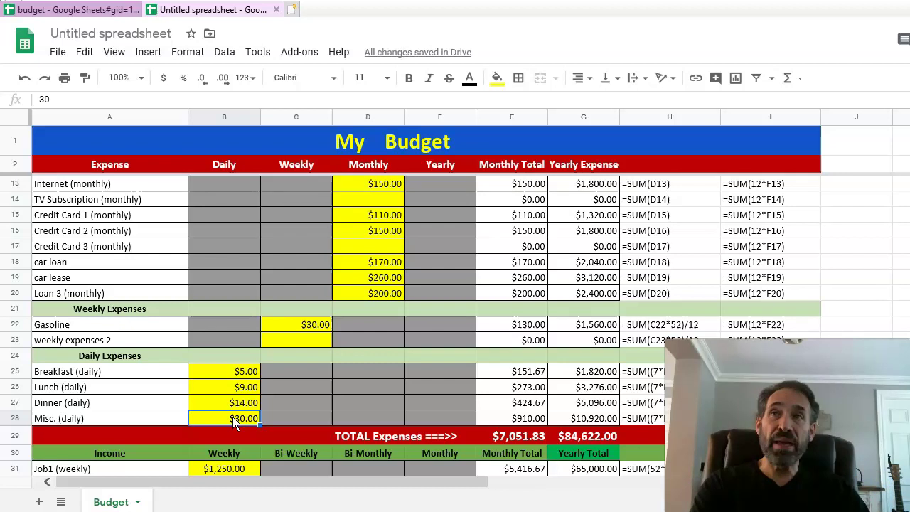
type("1")
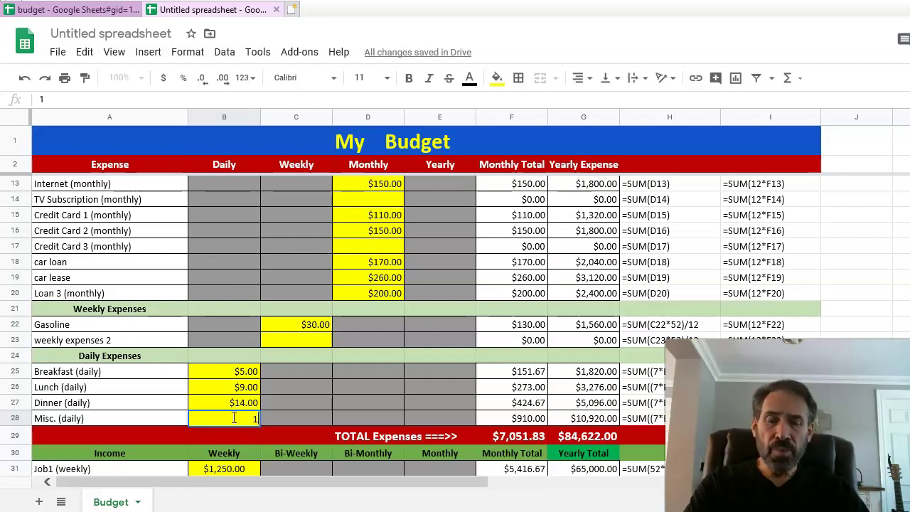
type("0")
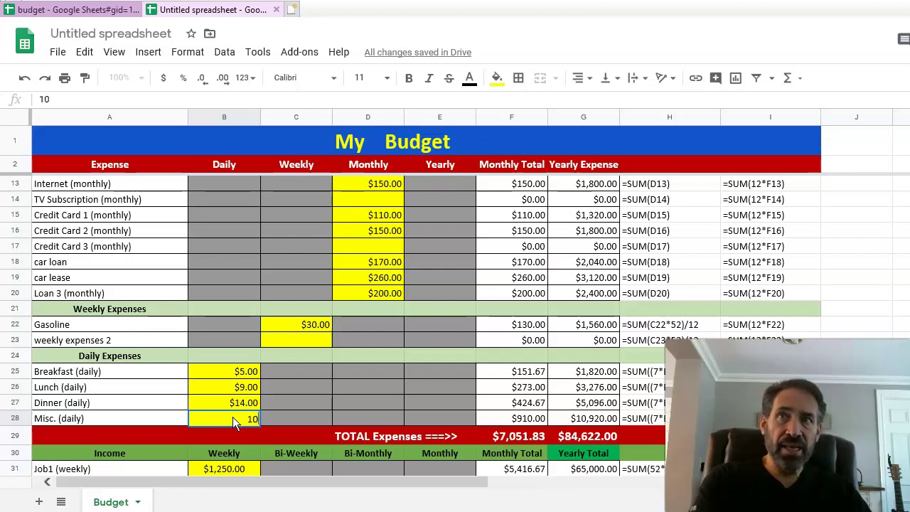
key("Return")
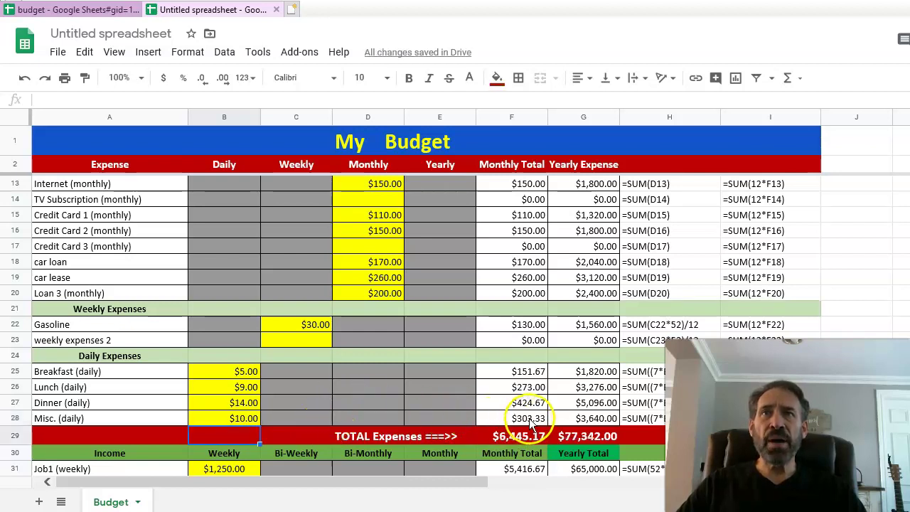
scroll(567, 416, "down", 5)
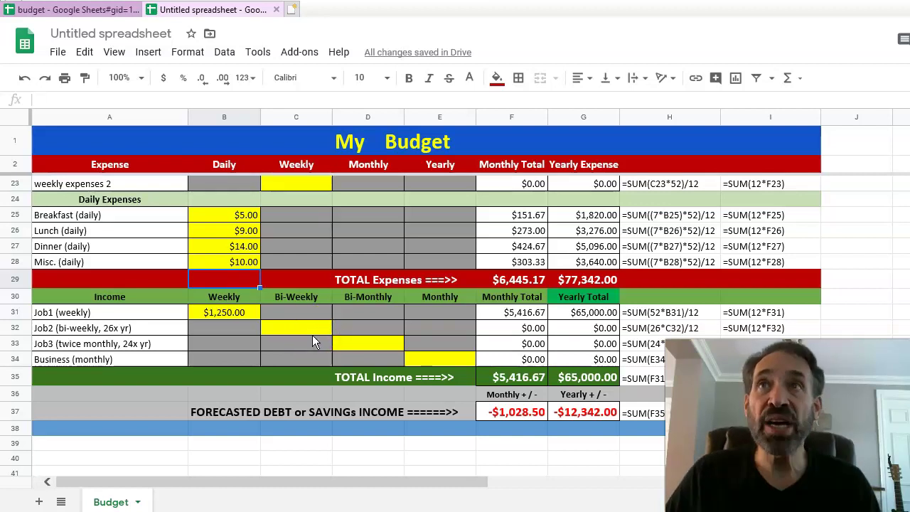
Step: Enter 1250 as Job2's bi-weekly pay in C32
left_click(309, 327)
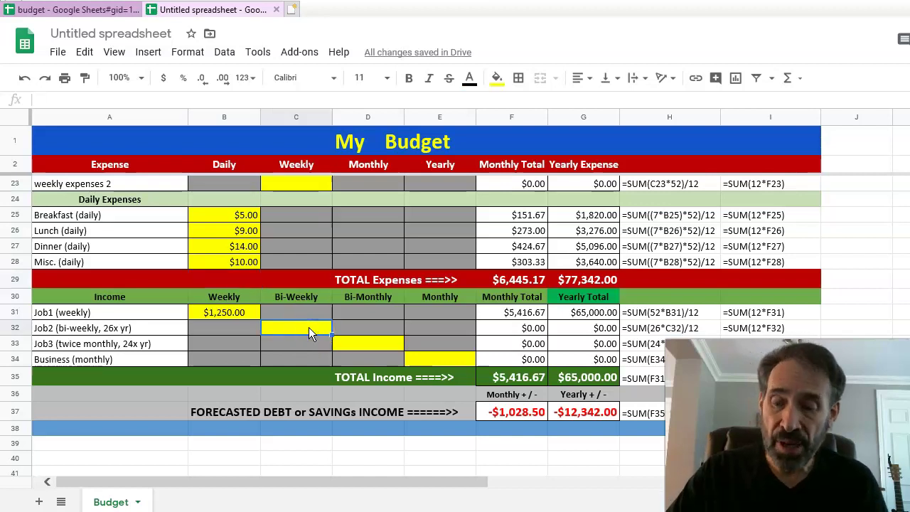
type("1250")
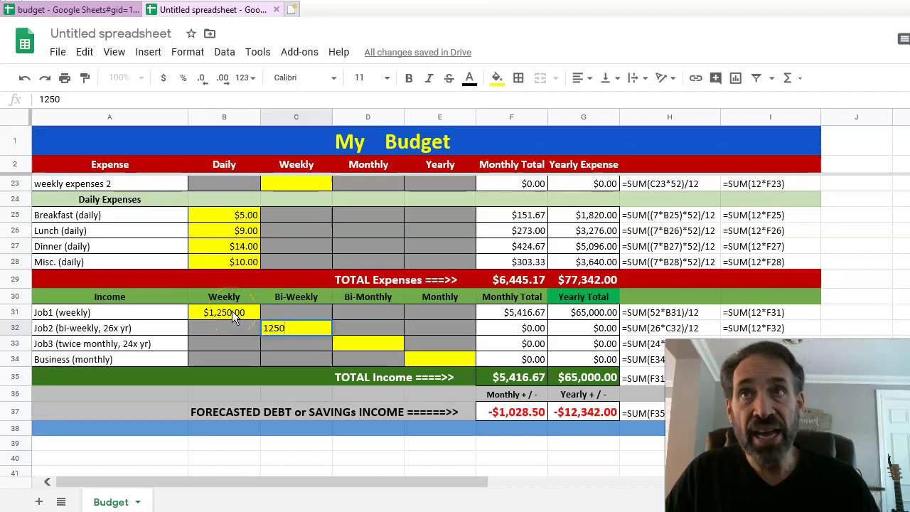
key("Return")
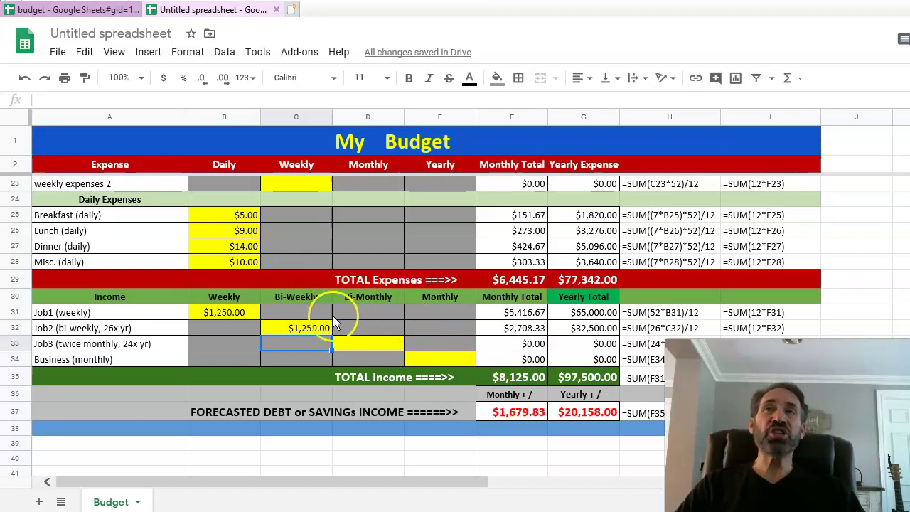
scroll(338, 339, "up", 1)
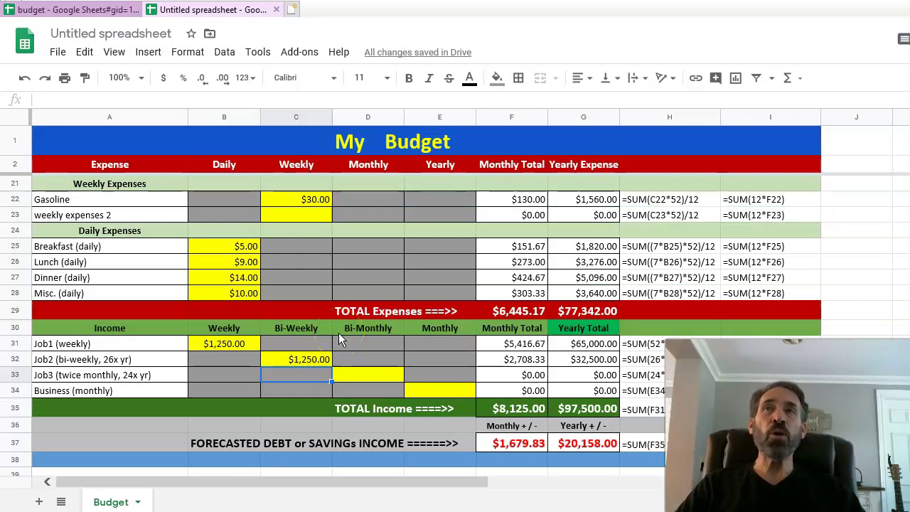
Step: Change the Internet monthly cost in D13 from 150 to 110
scroll(339, 333, "up", 7)
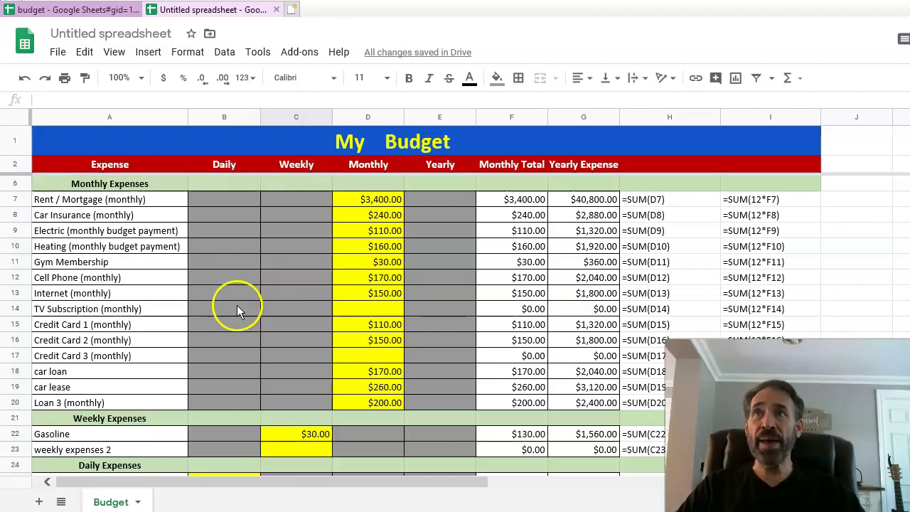
left_click(367, 293)
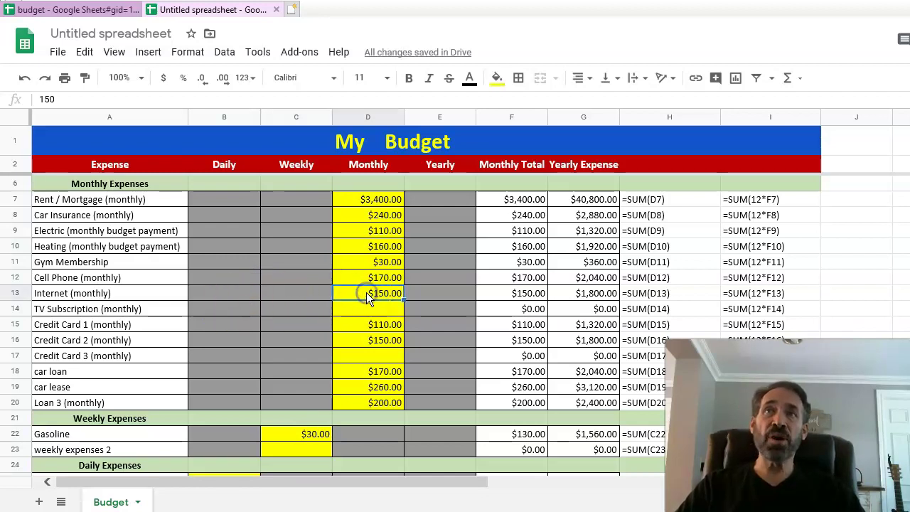
type("1")
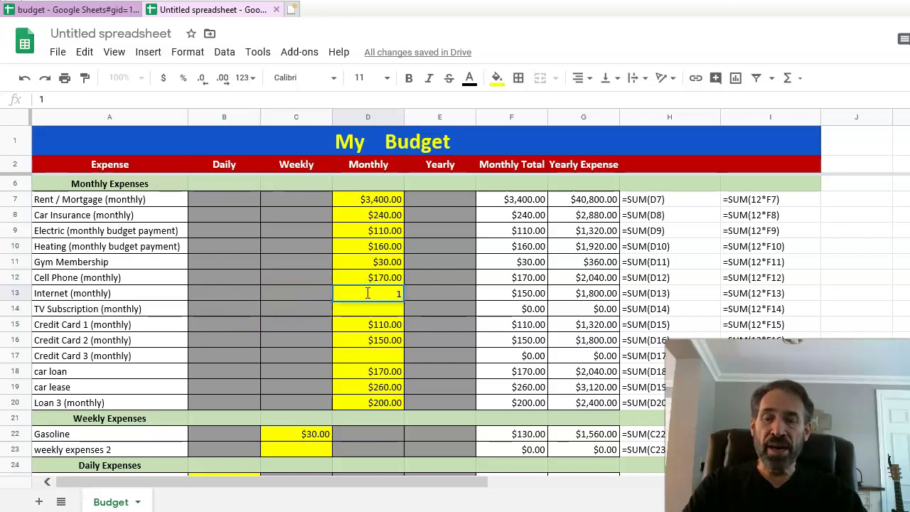
type("10")
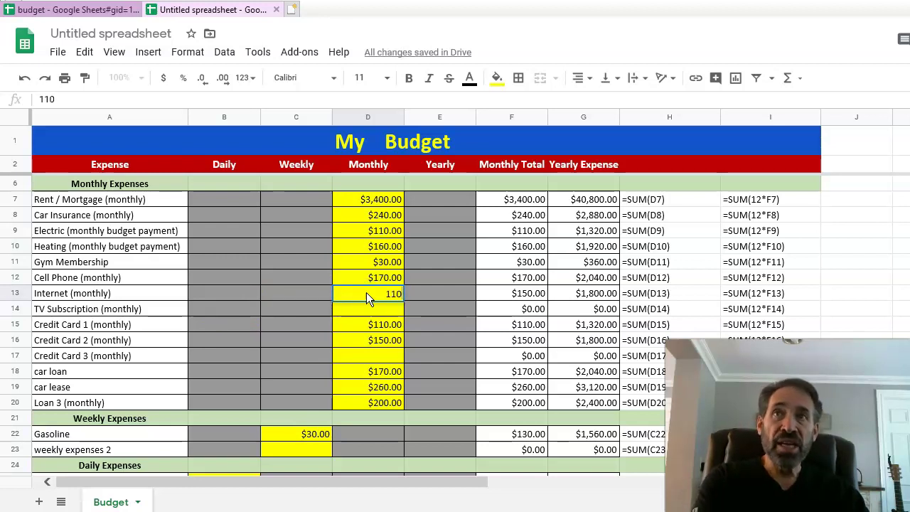
key("Return")
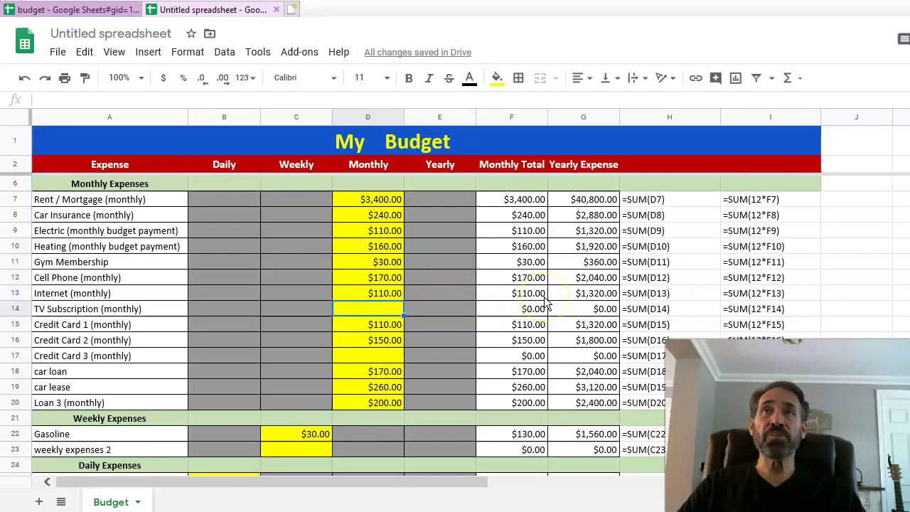
scroll(554, 320, "down", 1)
scroll(555, 320, "down", 5)
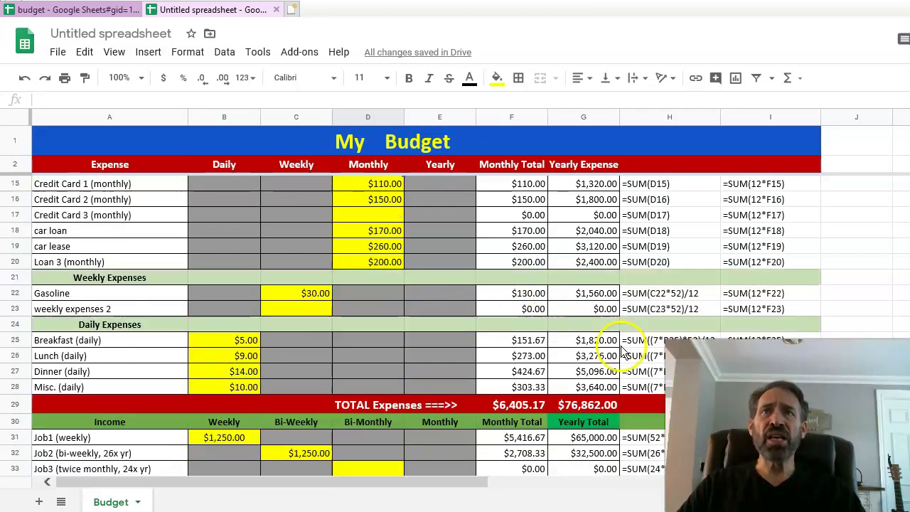
scroll(569, 363, "up", 2)
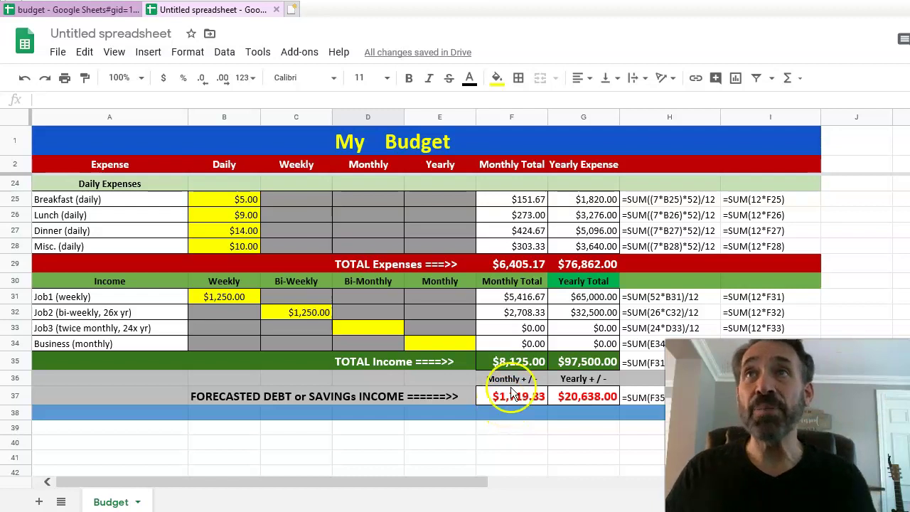
Step: Set the Misc. daily amount in B28 to 3
left_click(230, 250)
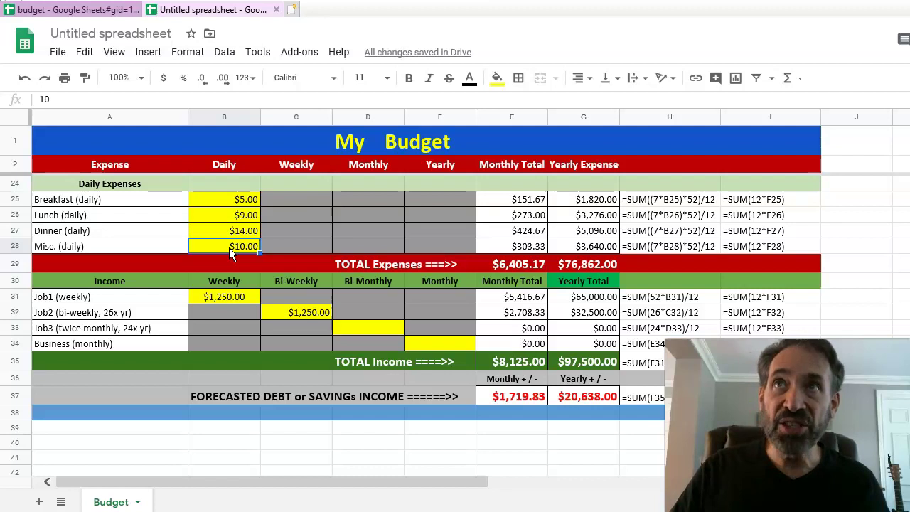
type("3")
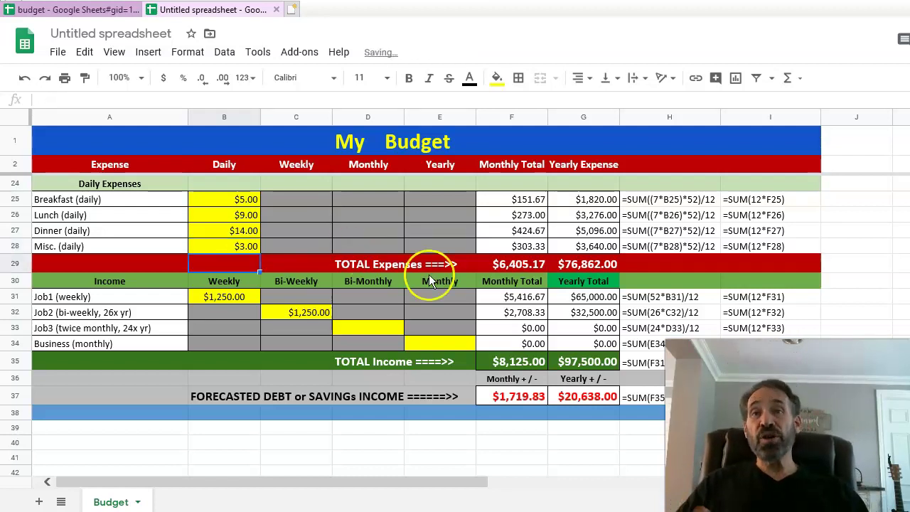
key("Return")
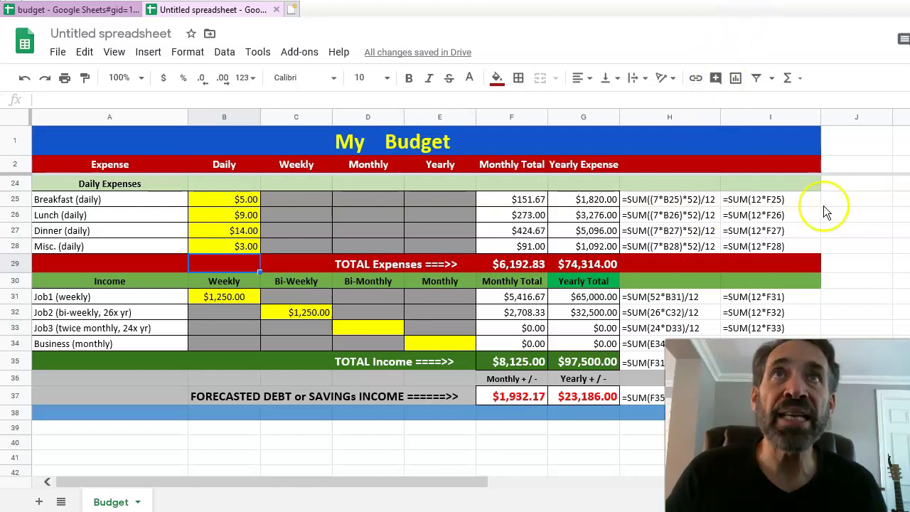
scroll(593, 364, "up", 1)
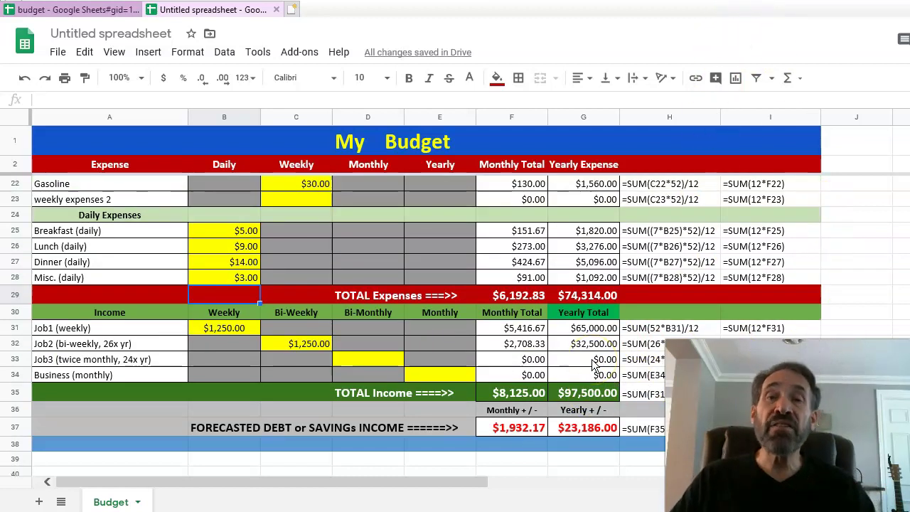